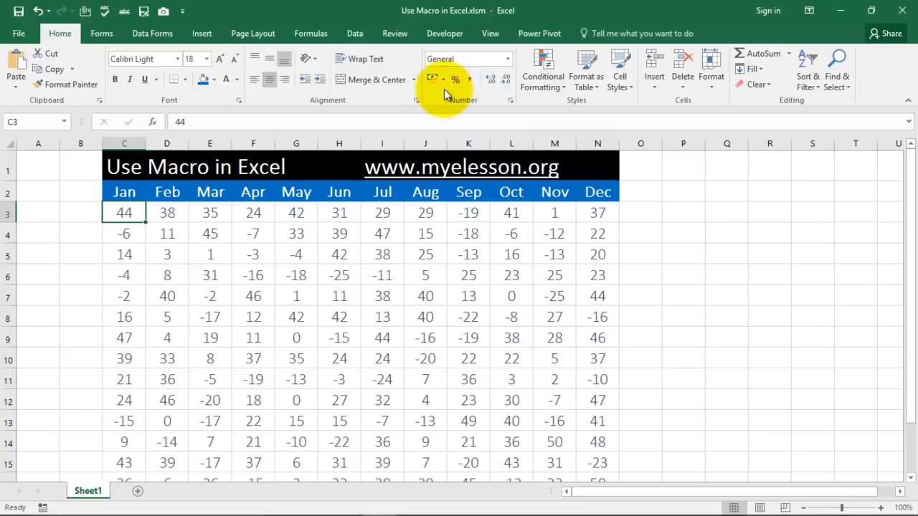
Increase the decimals of the first January value, cell C3, to three places
click(490, 81)
click(490, 81)
click(490, 81)
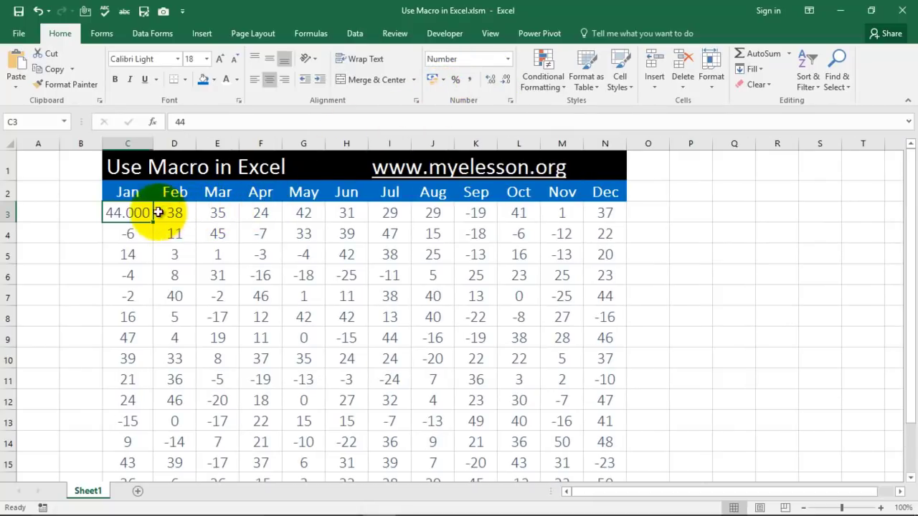
click(72, 271)
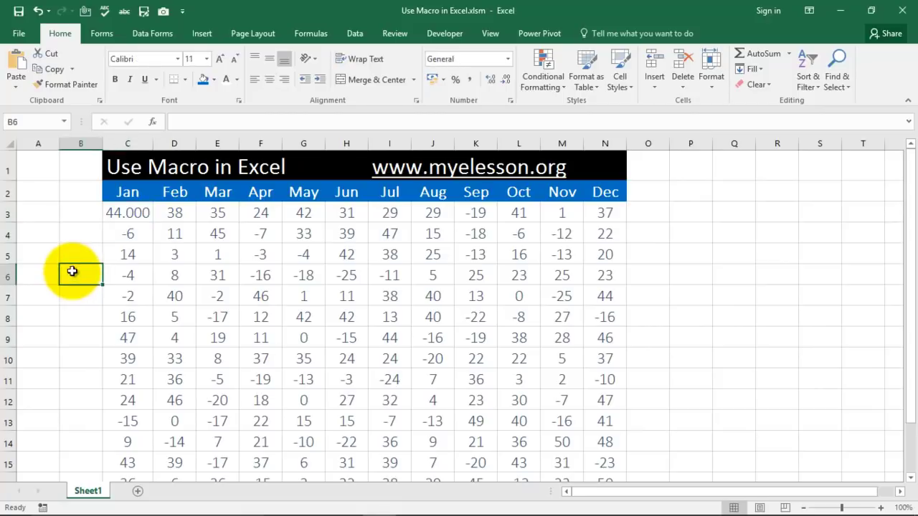
click(137, 212)
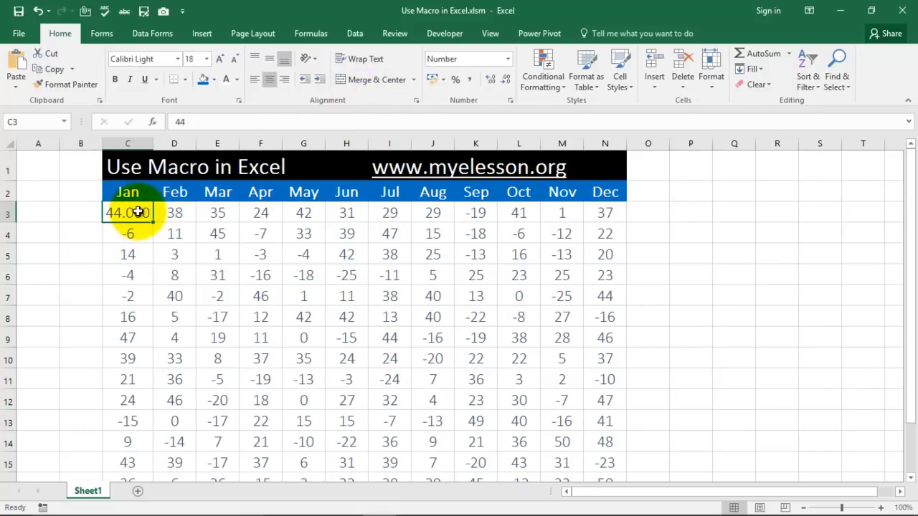
Reduce the decimals of cell C3 to zero places
click(504, 84)
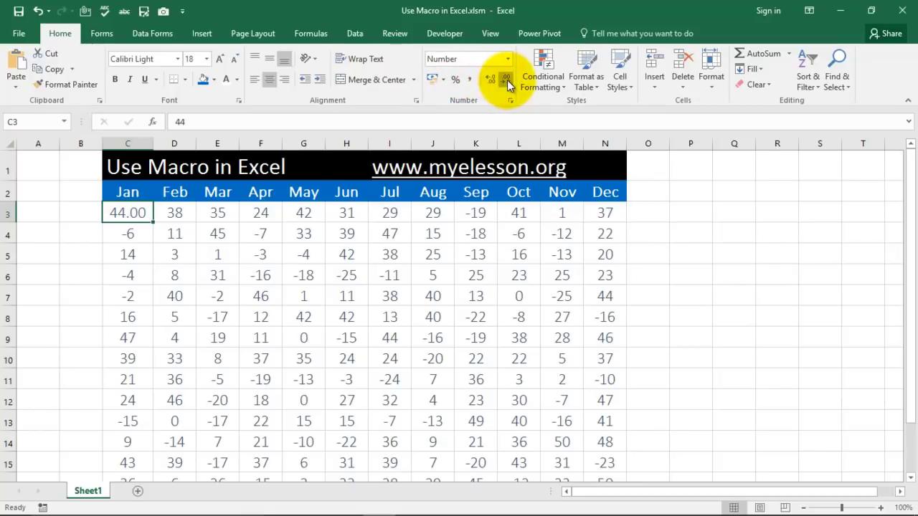
click(507, 84)
click(507, 80)
Format cell C3 with the $ English (United States) accounting format and no decimal places
click(440, 78)
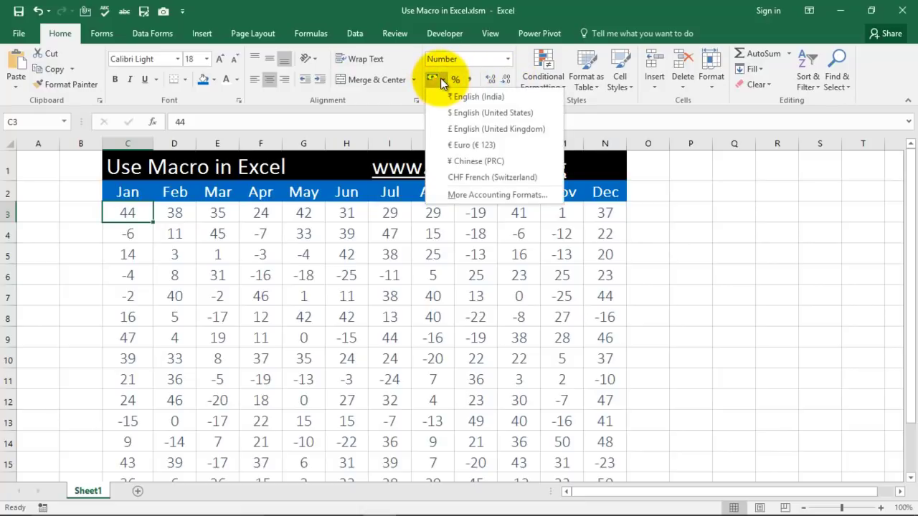
click(471, 112)
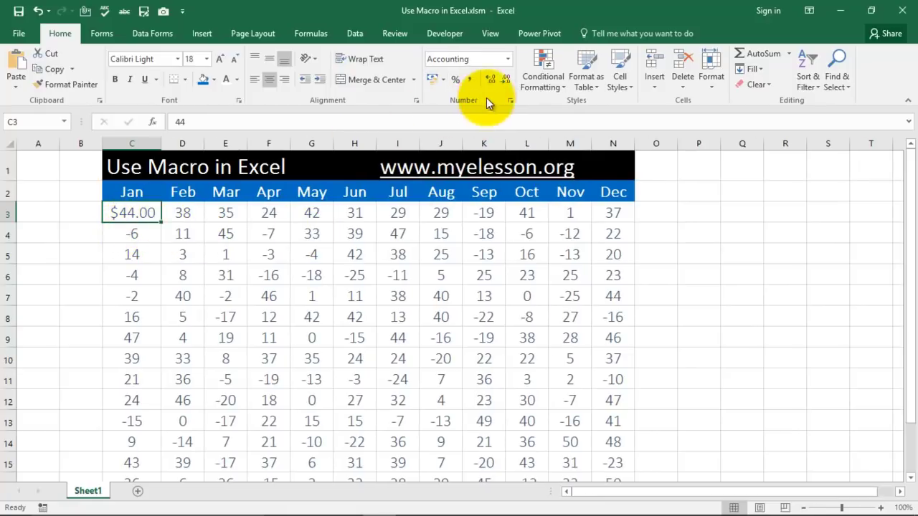
click(505, 80)
click(505, 80)
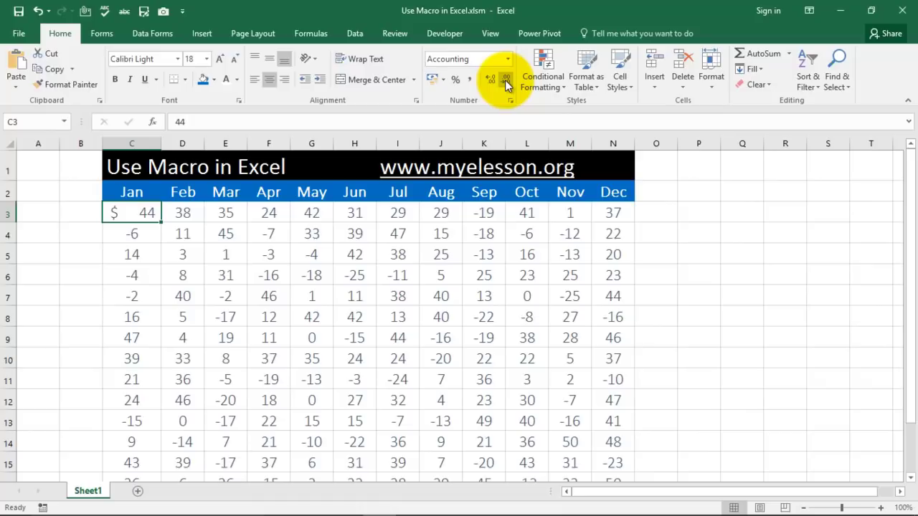
Add a border around all sides of cell C3
click(185, 80)
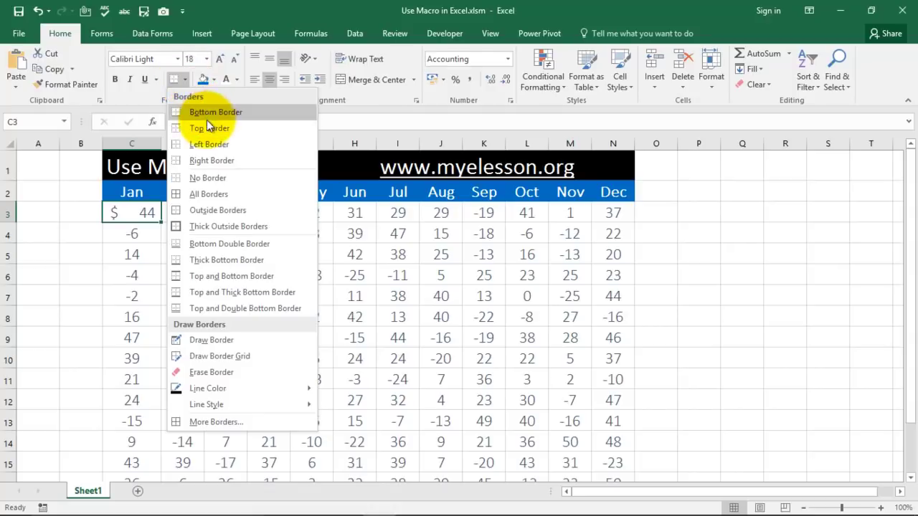
click(199, 178)
click(285, 258)
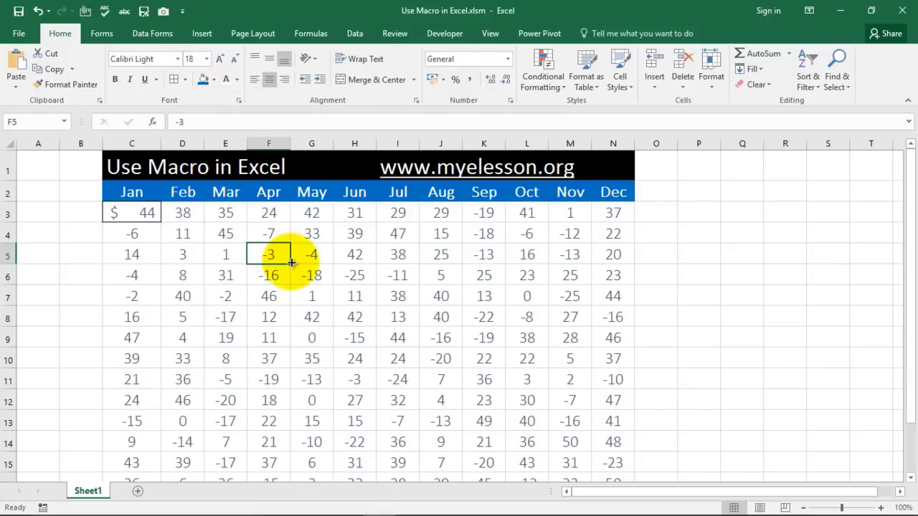
click(132, 213)
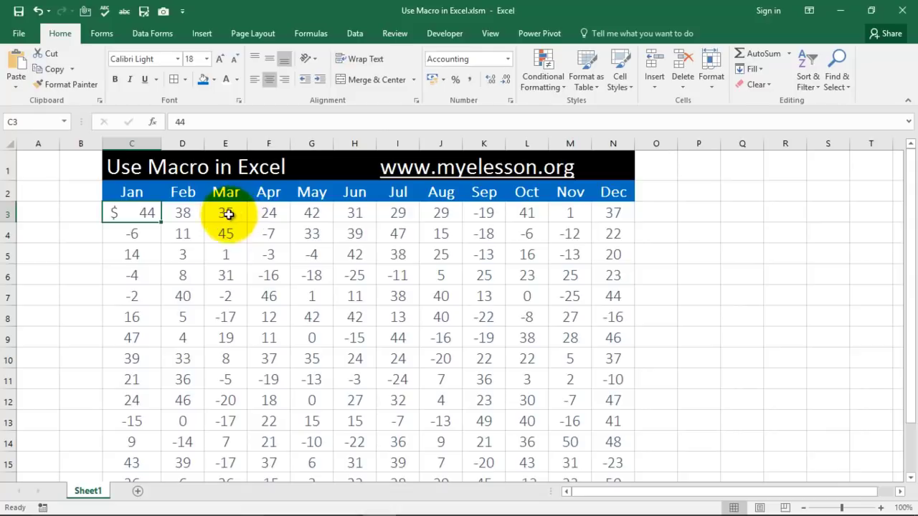
Select the first April value, cell F3, and bring up the developer commands
click(263, 205)
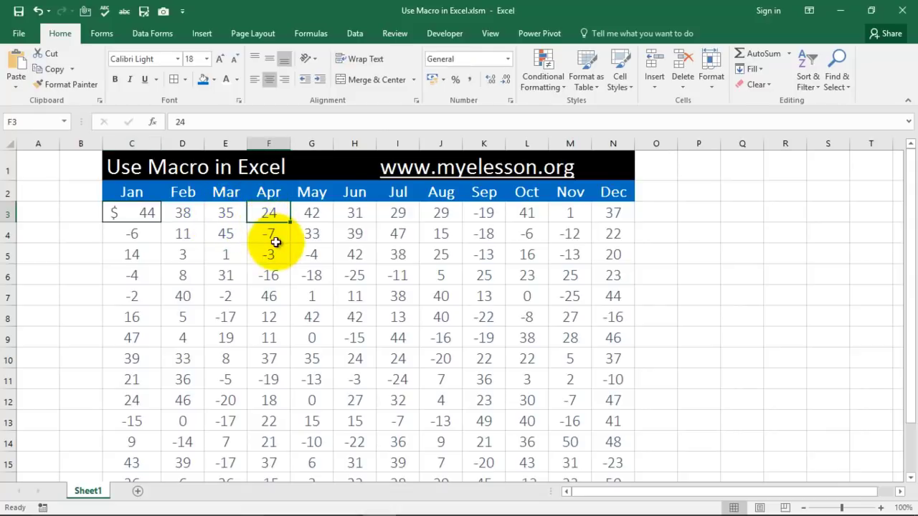
click(448, 33)
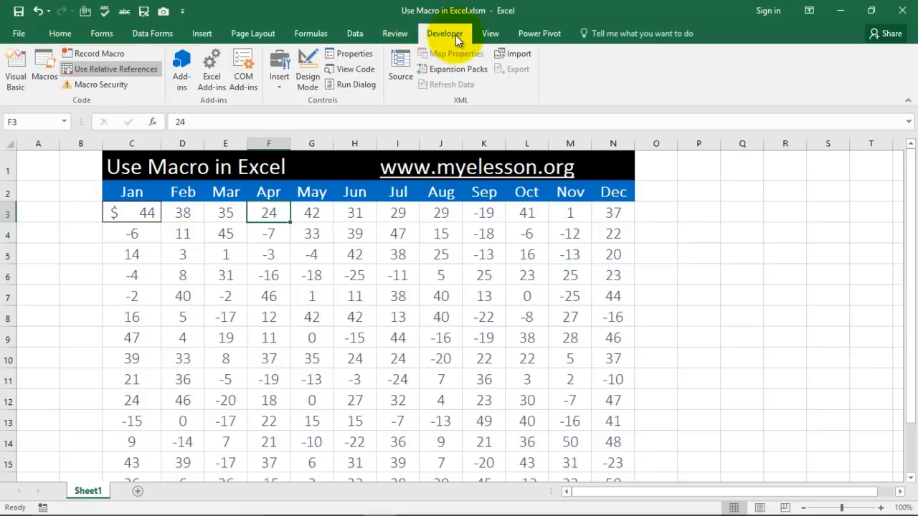
Disable and re-enable the Developer (Custom) tab in the ribbon customization options, and accept the settings
click(17, 34)
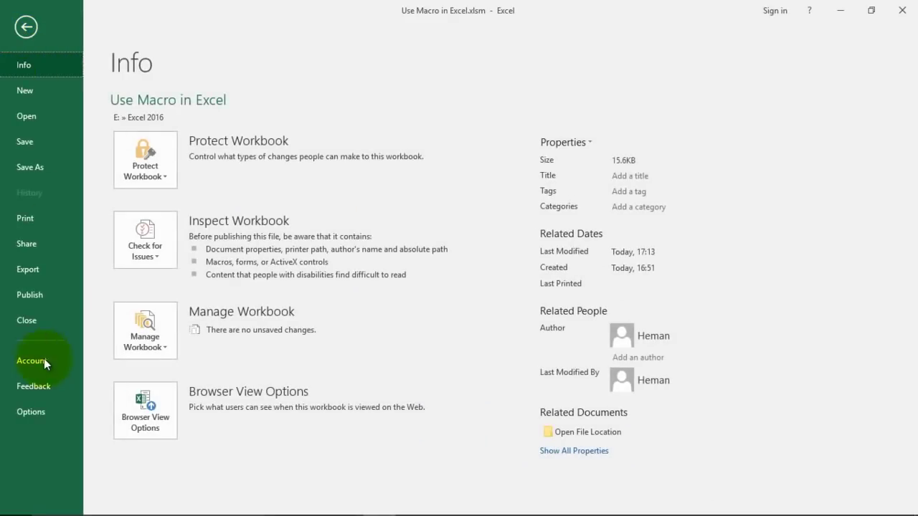
click(29, 411)
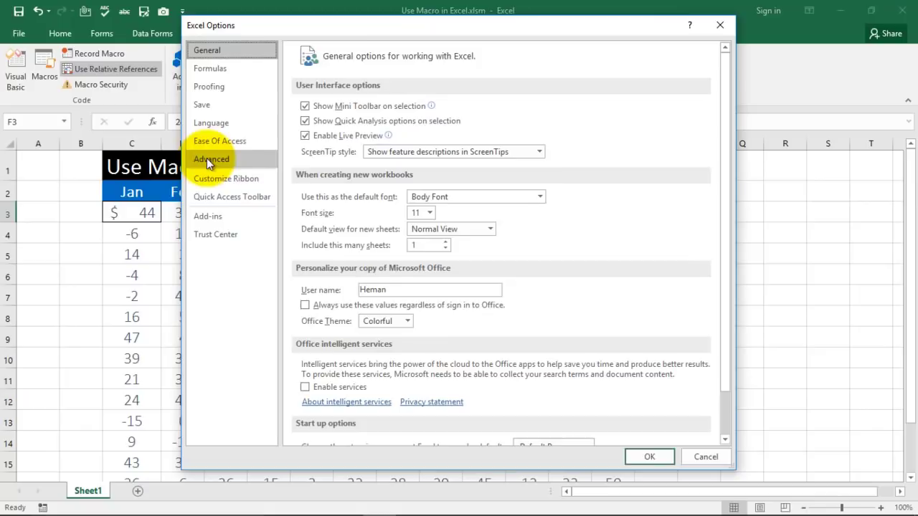
click(214, 177)
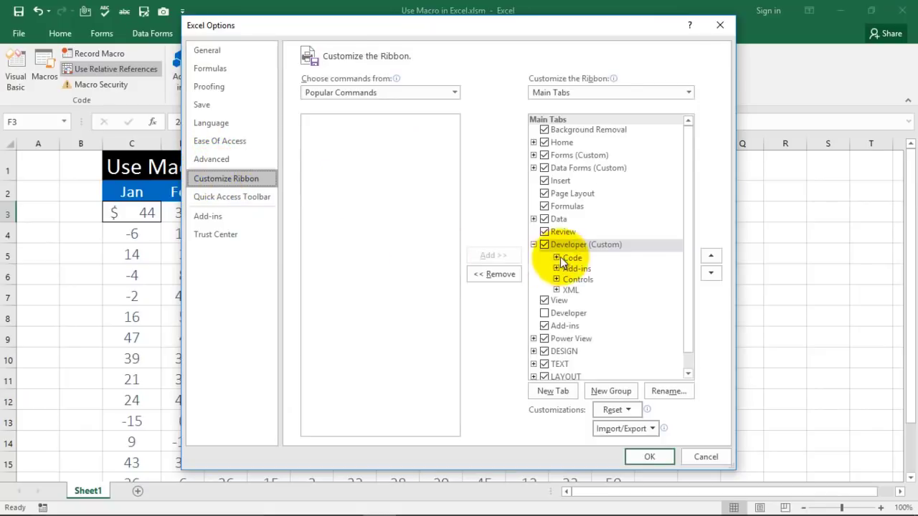
click(545, 245)
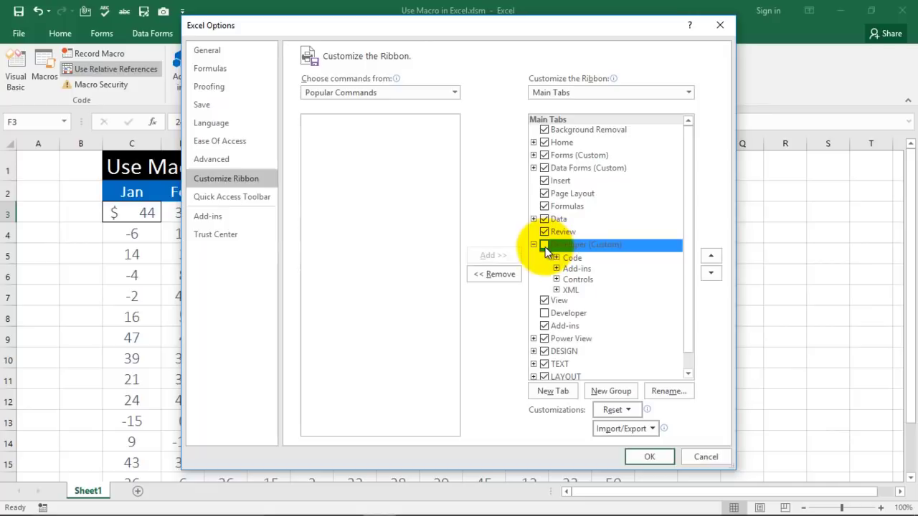
click(544, 244)
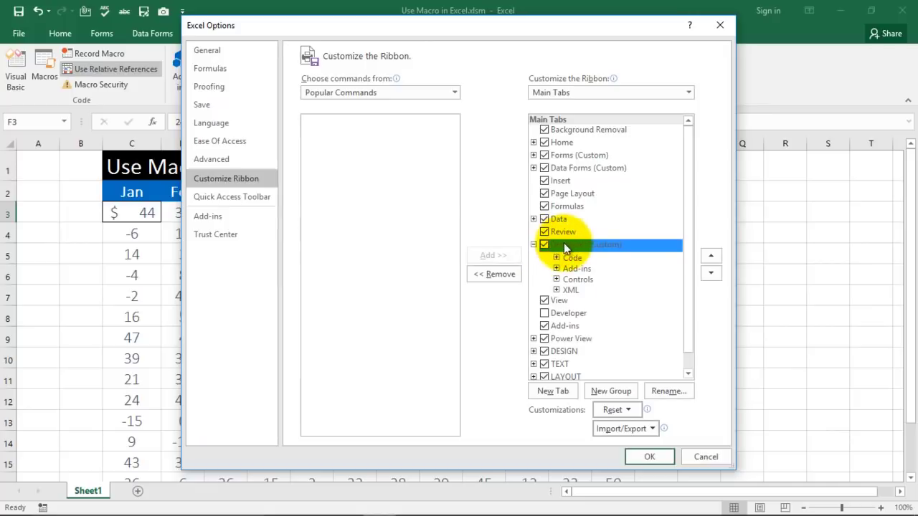
click(654, 454)
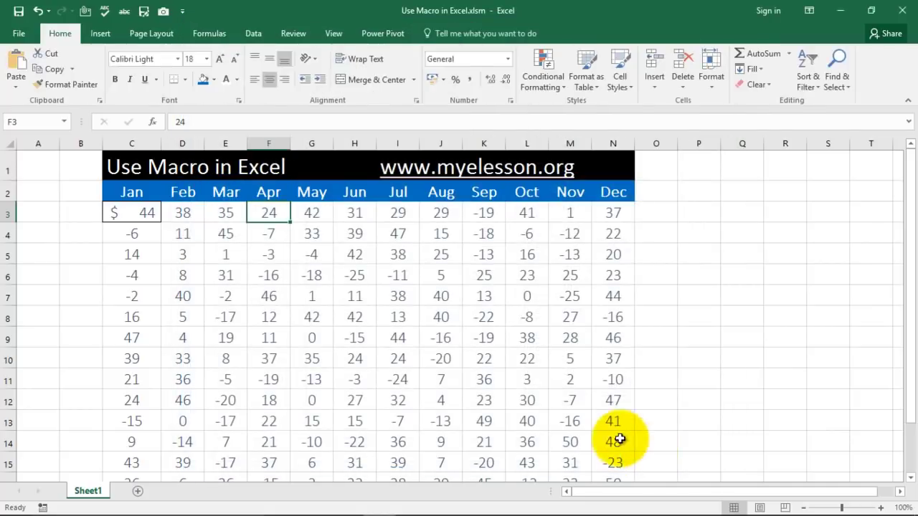
click(19, 34)
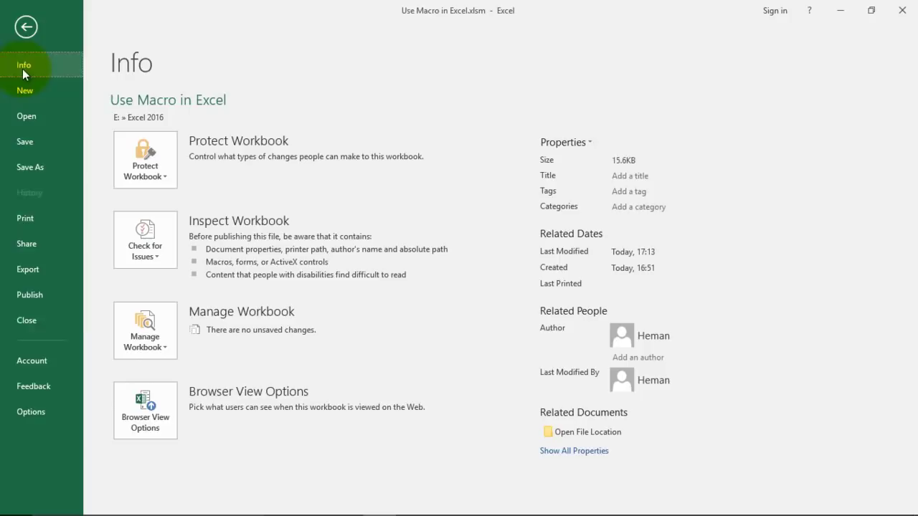
click(28, 412)
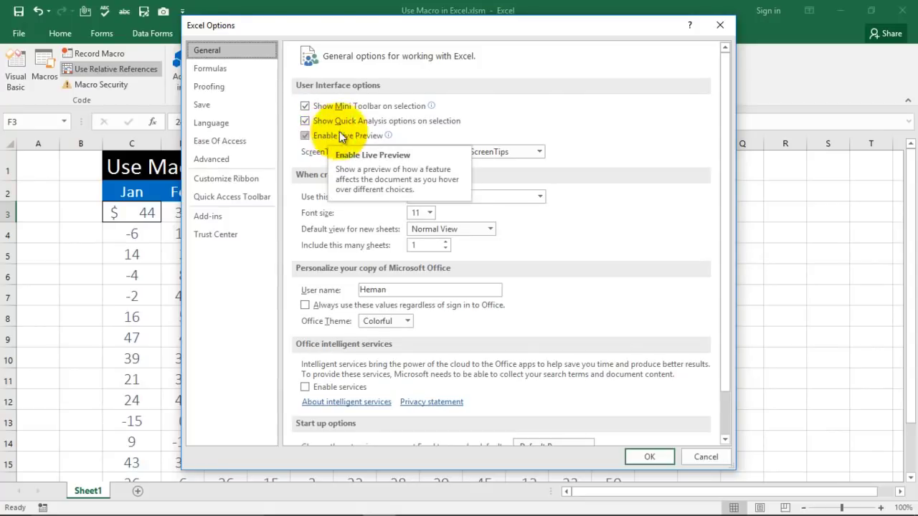
click(718, 27)
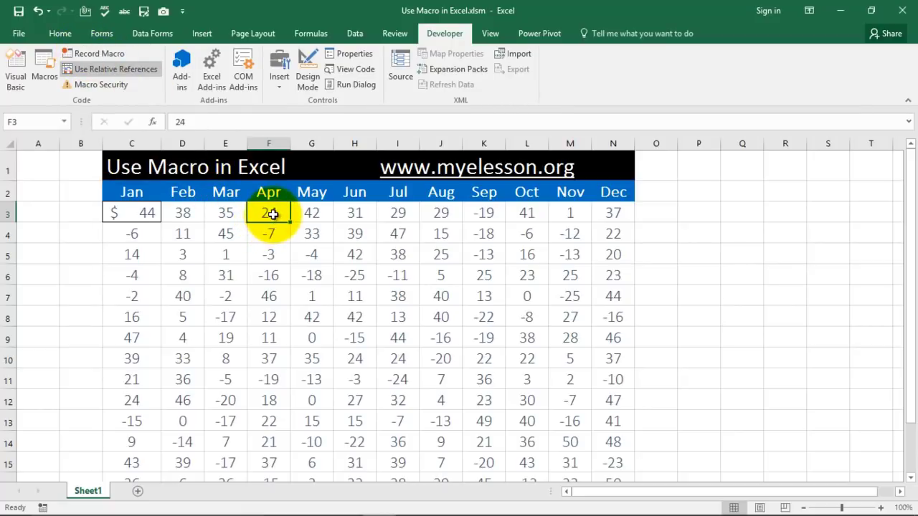
Set up a new macro recording named my_macro, stored in This Workbook
click(101, 55)
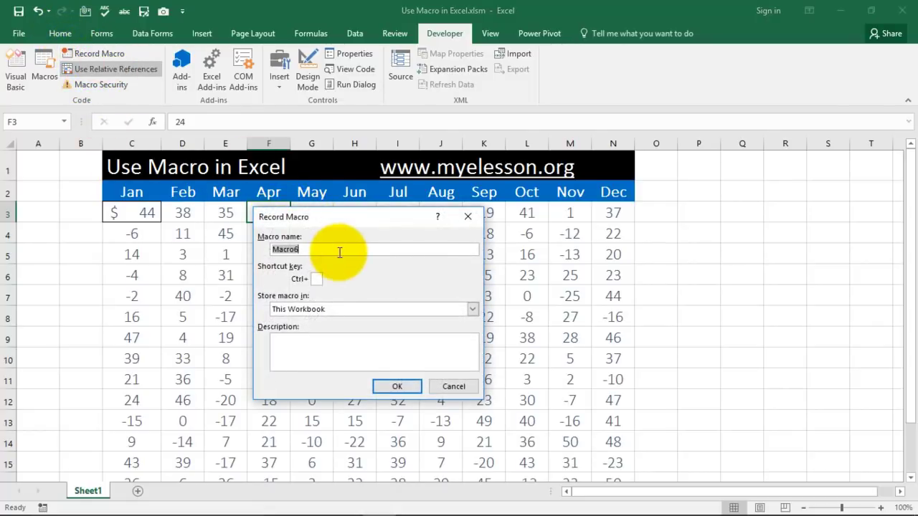
text(my_macro)
click(472, 309)
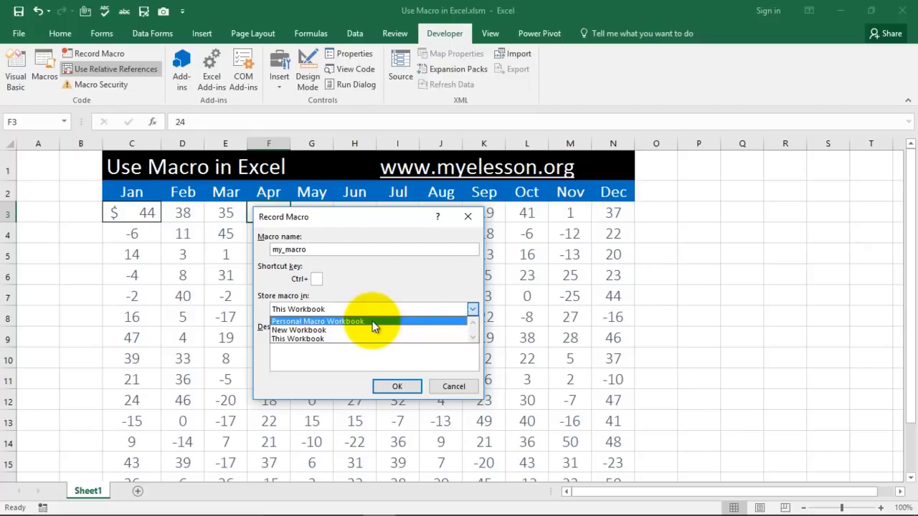
click(322, 339)
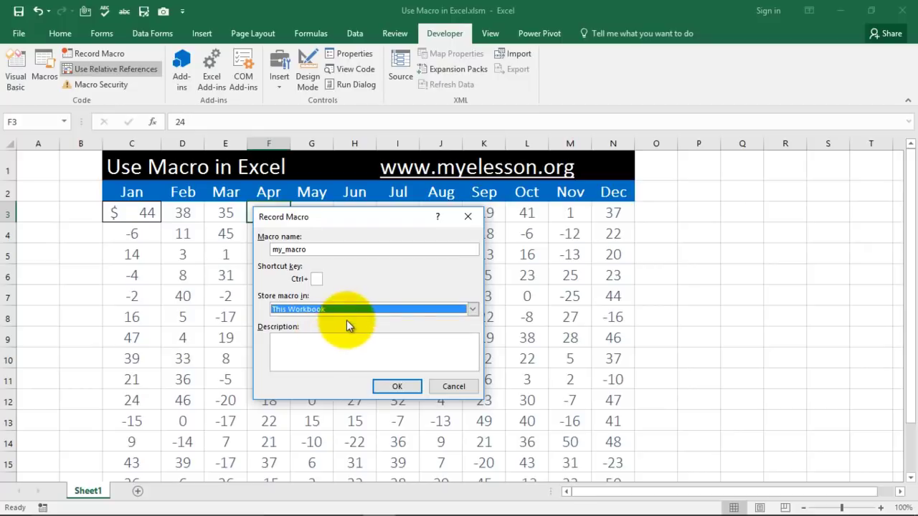
Describe the macro as doing formatting and start the recording
click(346, 346)
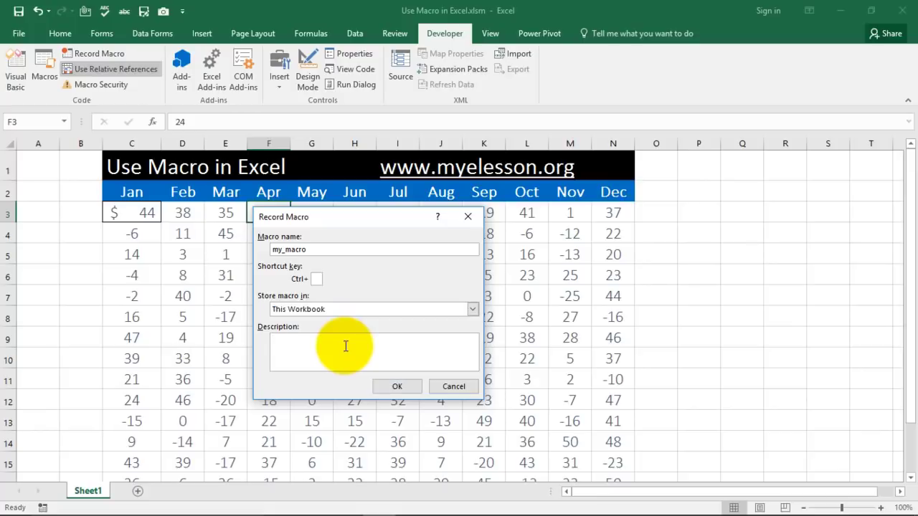
text(will do forammating)
key(BackSpace)
key(BackSpace)
key(BackSpace)
key(BackSpace)
key(BackSpace)
key(BackSpace)
text(atting)
click(390, 382)
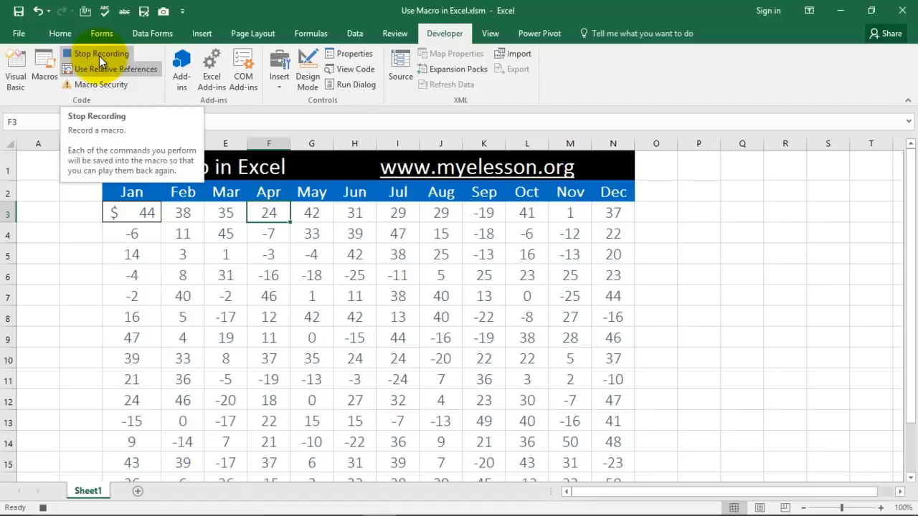
While recording, format cell F3 with the $ English (United States) accounting format and no decimal places
click(59, 32)
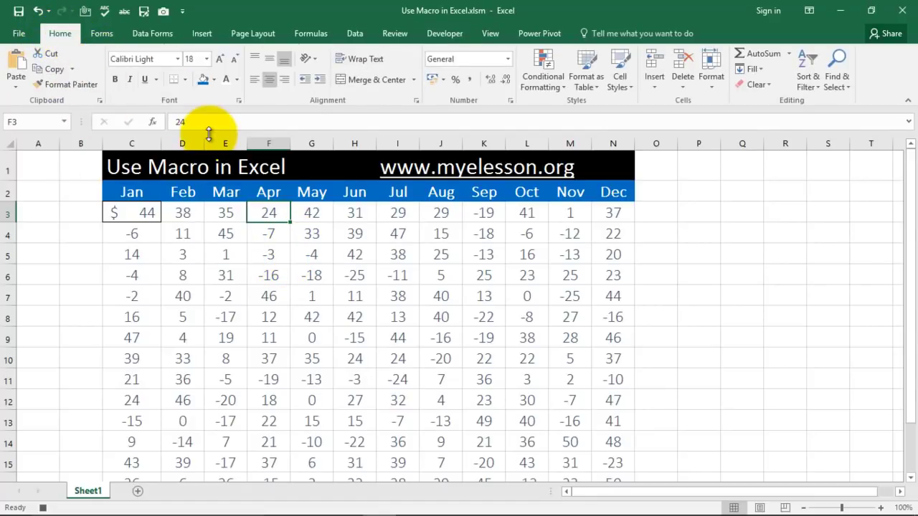
click(446, 81)
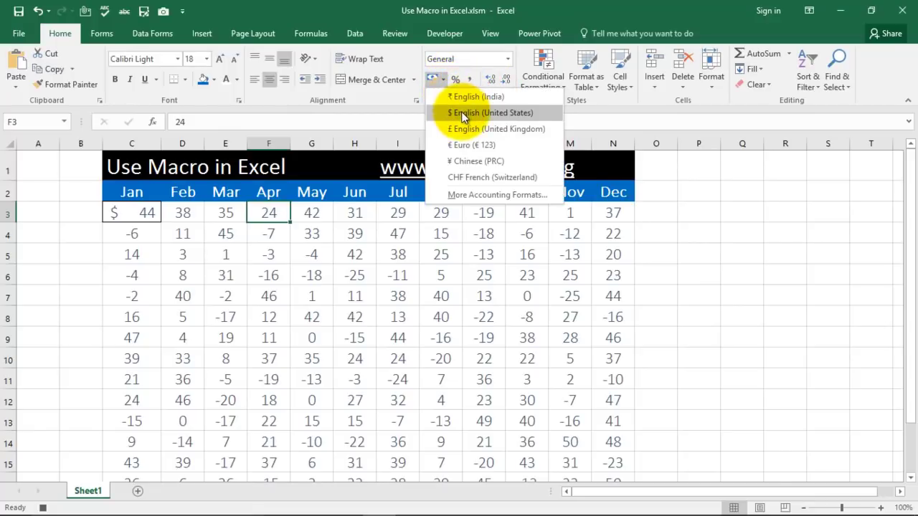
click(461, 112)
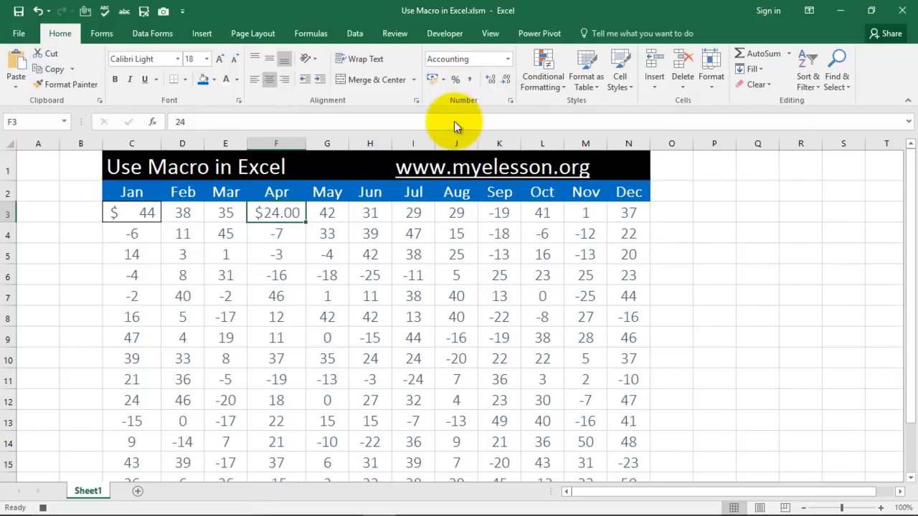
click(506, 84)
click(507, 84)
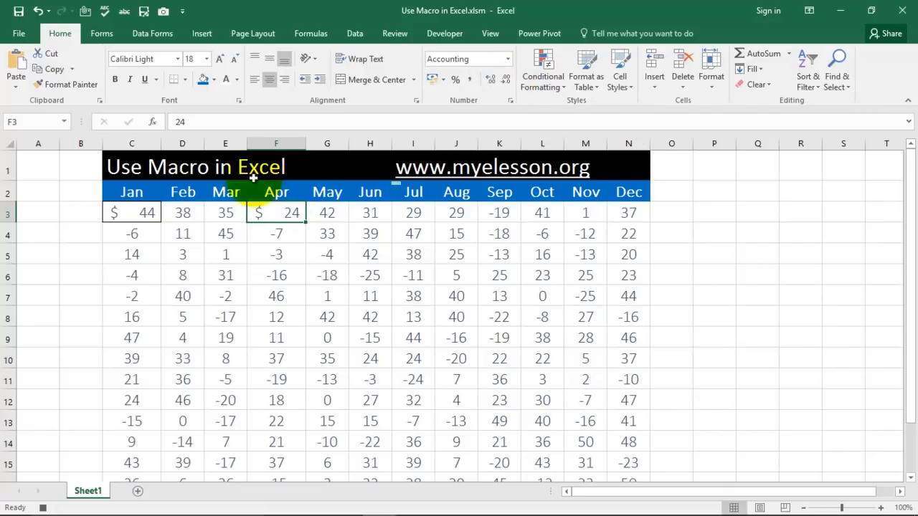
Apply a bottom double border to cell F3, stop recording the macro, and move the selection off the formatted cell
click(184, 79)
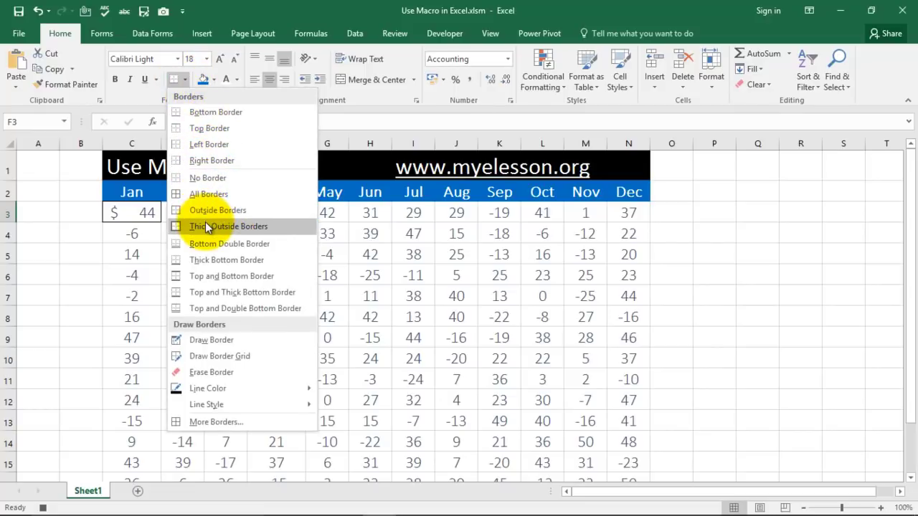
click(206, 242)
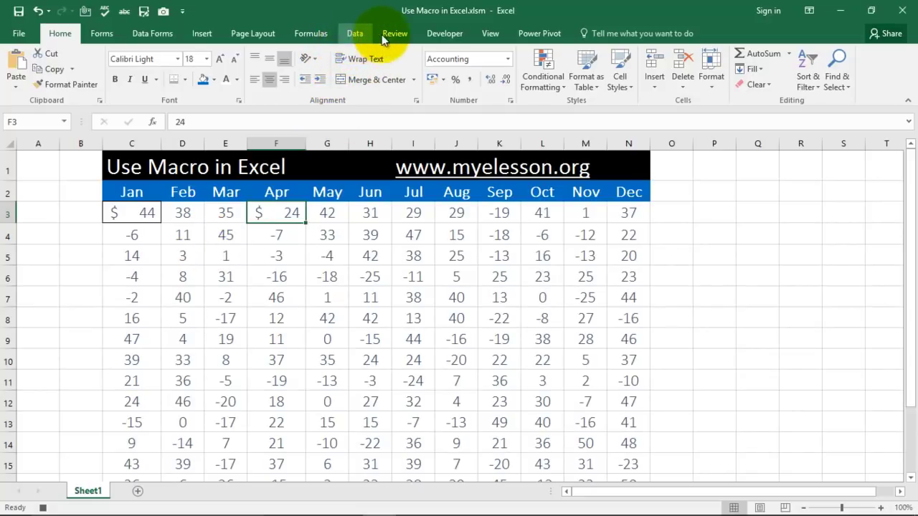
click(443, 32)
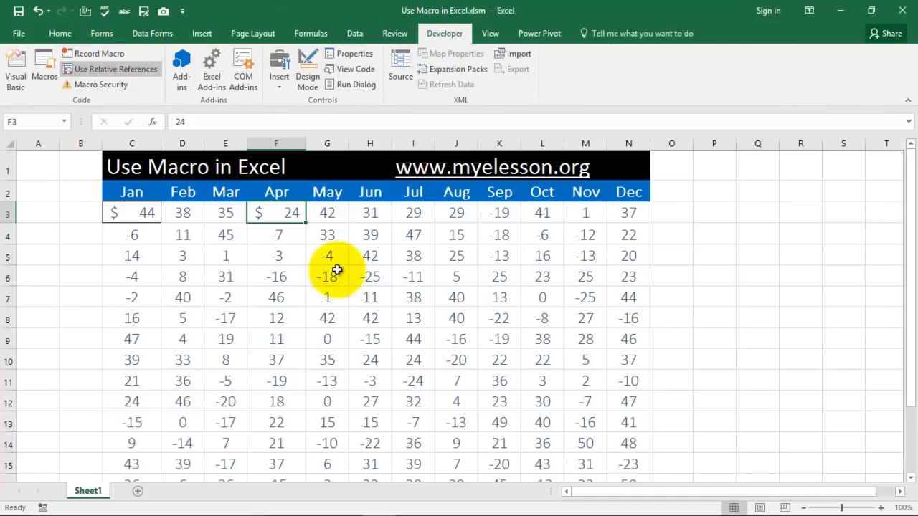
click(370, 276)
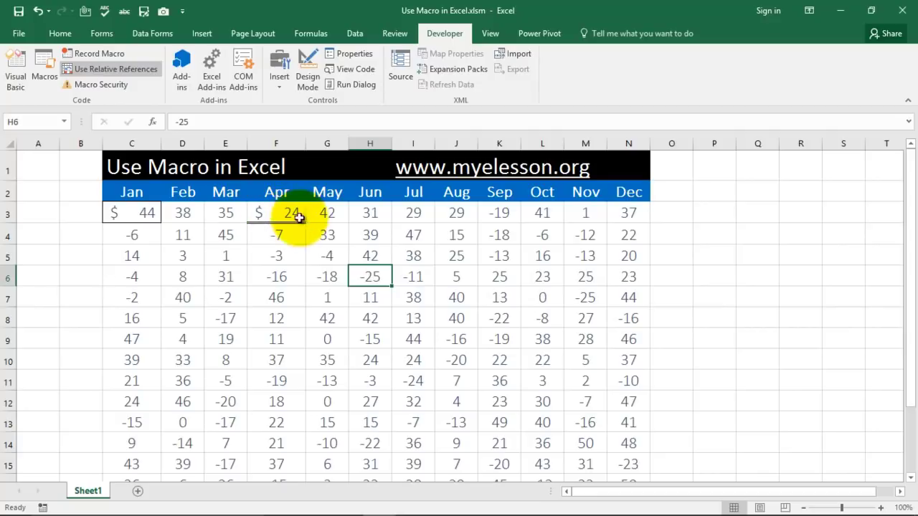
click(415, 255)
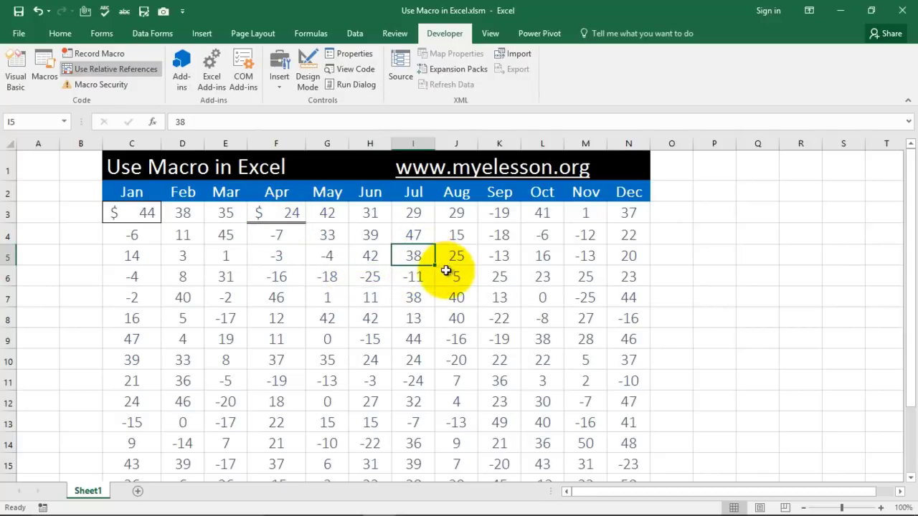
Run my_macro on the July value in cell I5, and move the selection off the formatted cell
click(42, 63)
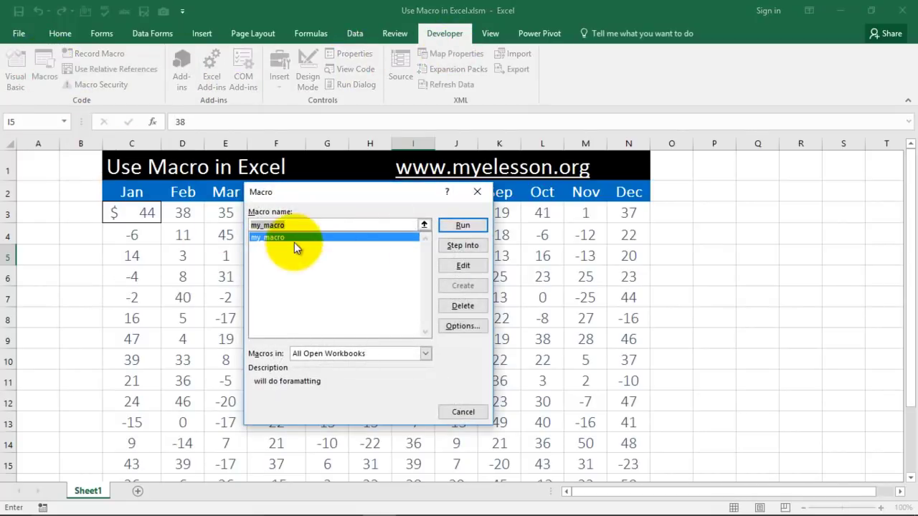
click(461, 224)
click(468, 279)
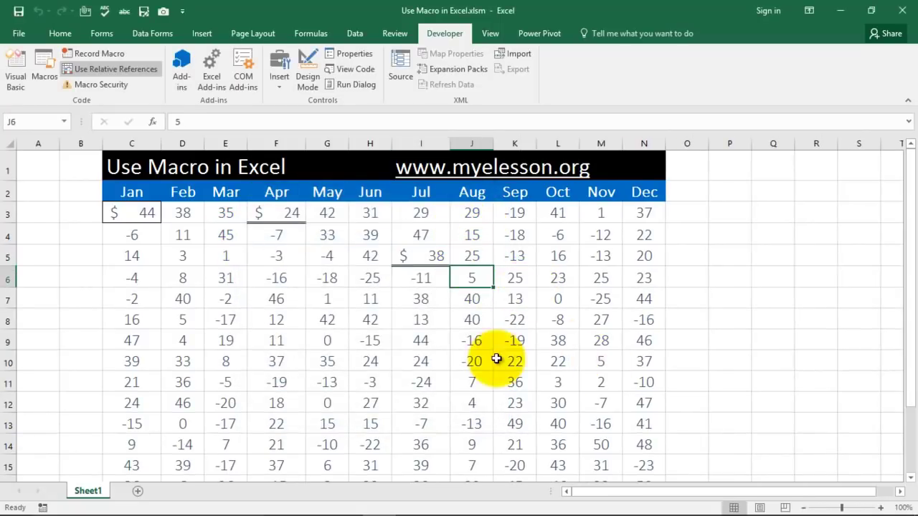
click(500, 280)
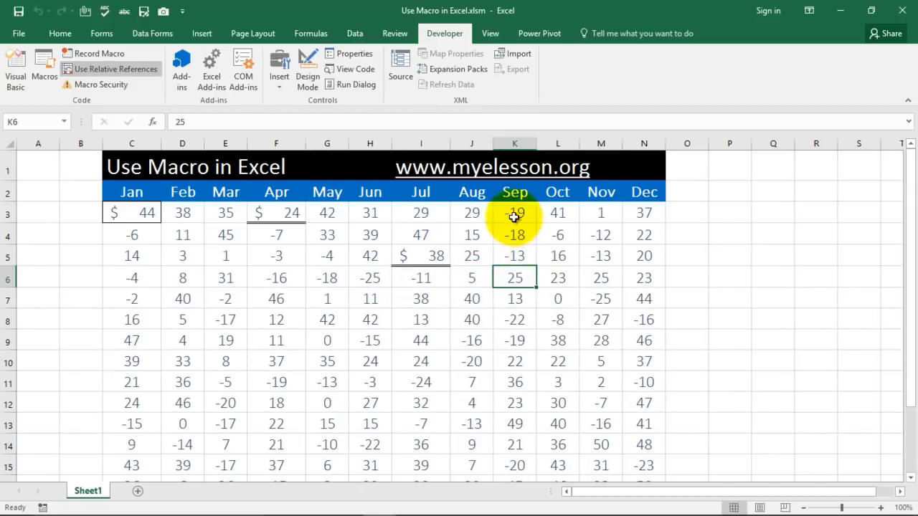
Run my_macro on the range K3:N14 covering September to December, and move the selection outside the table
drag(515, 213, 636, 438)
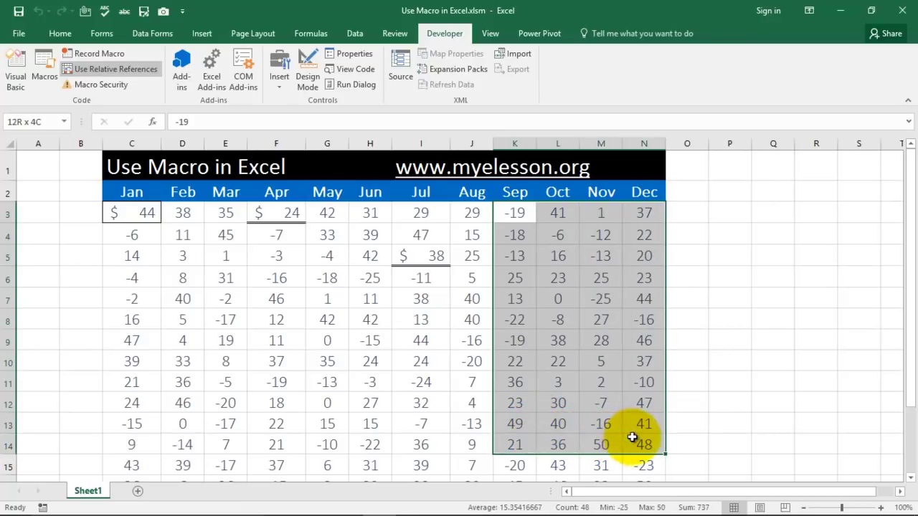
click(39, 60)
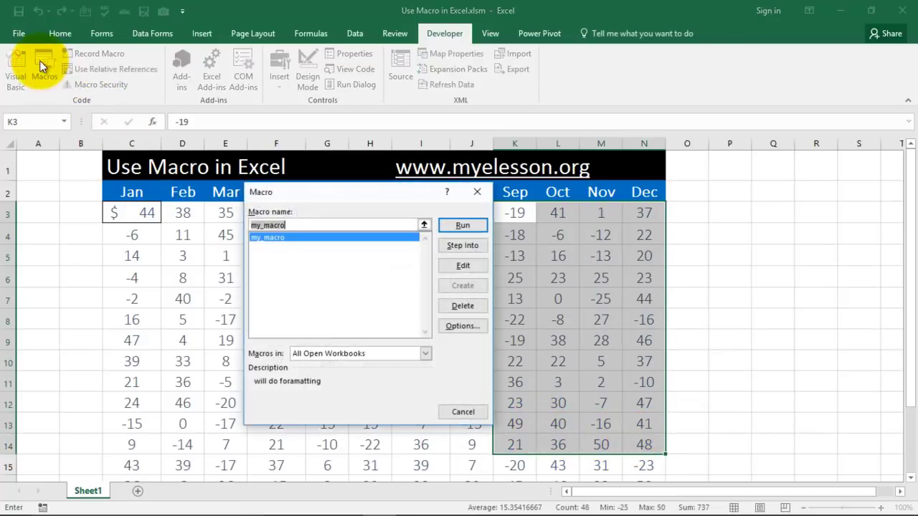
click(459, 227)
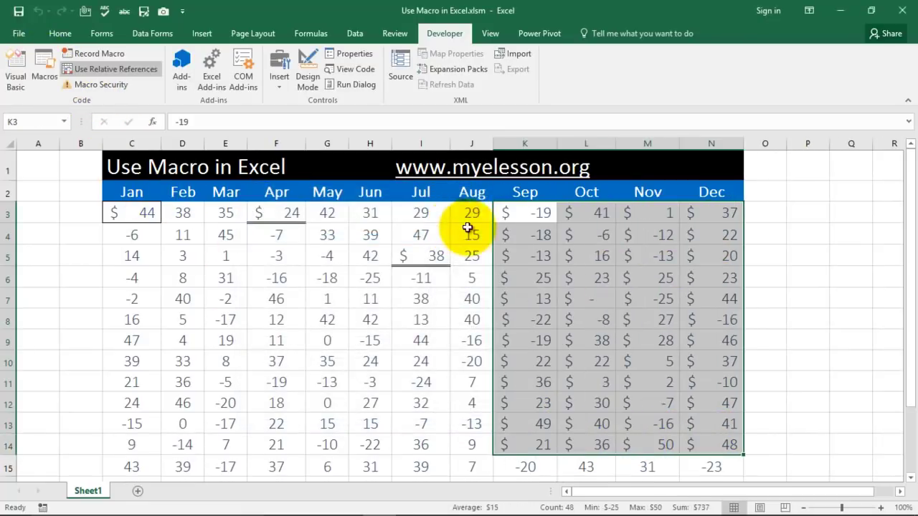
click(795, 272)
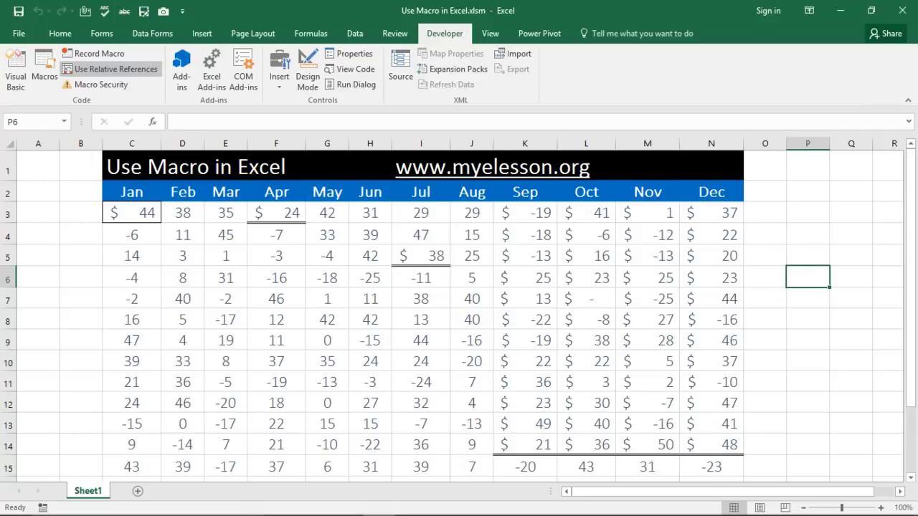
Switch to the YouTube page "Learn VBA - Intro to VBA Hindi", look through its details and comments, and return to the Excel workbook
key(alt+Tab)
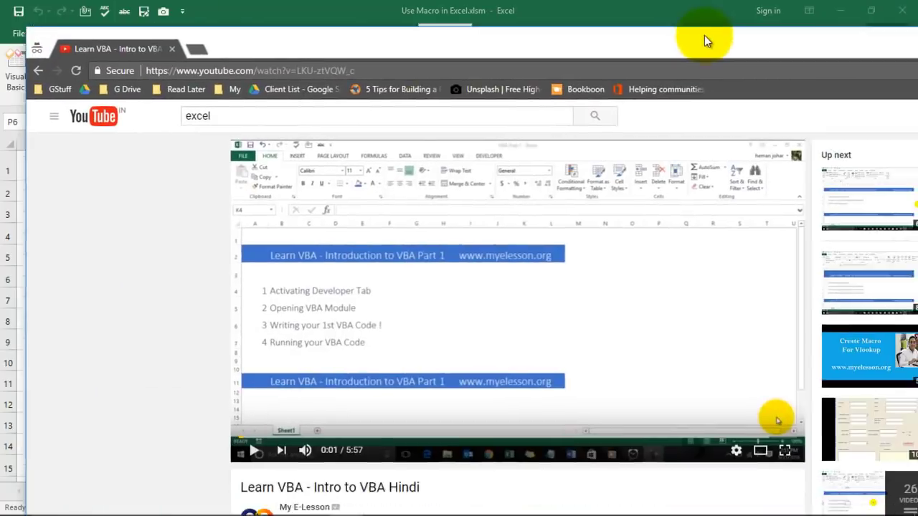
scroll(650, 321, down, 2)
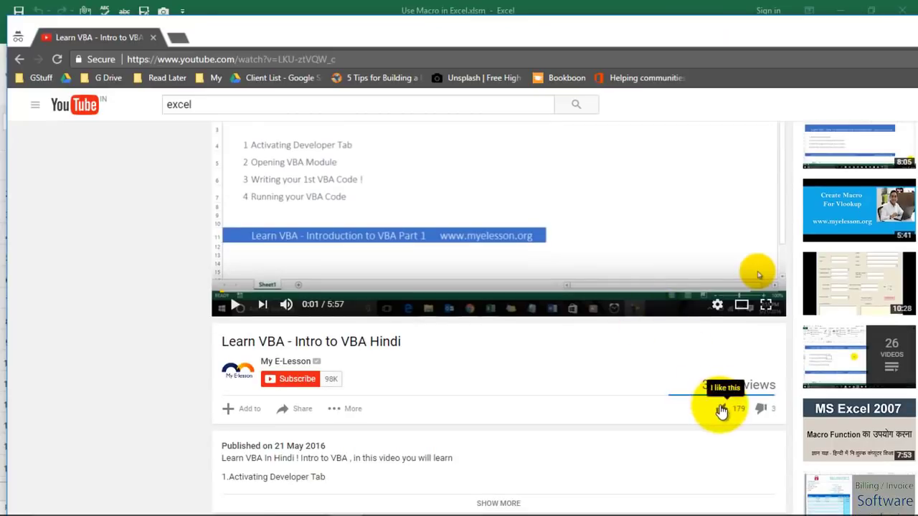
scroll(486, 348, down, 5)
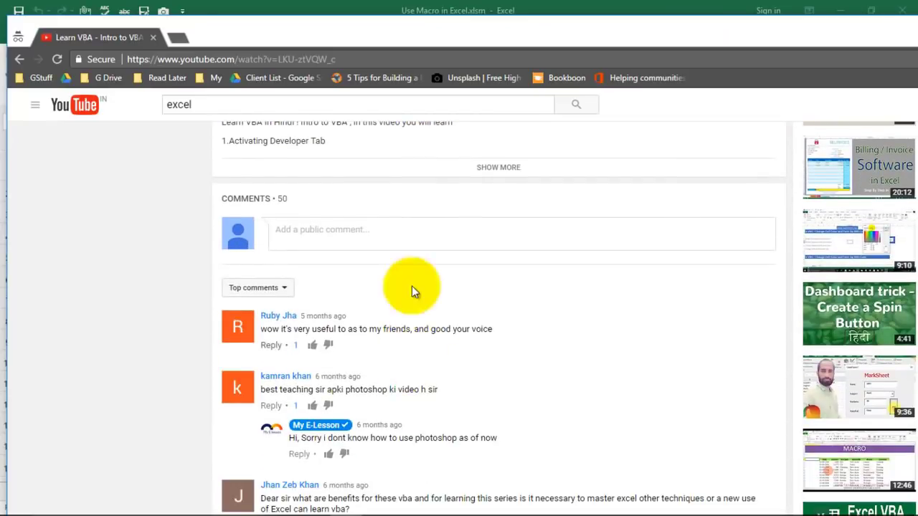
scroll(487, 362, up, 3)
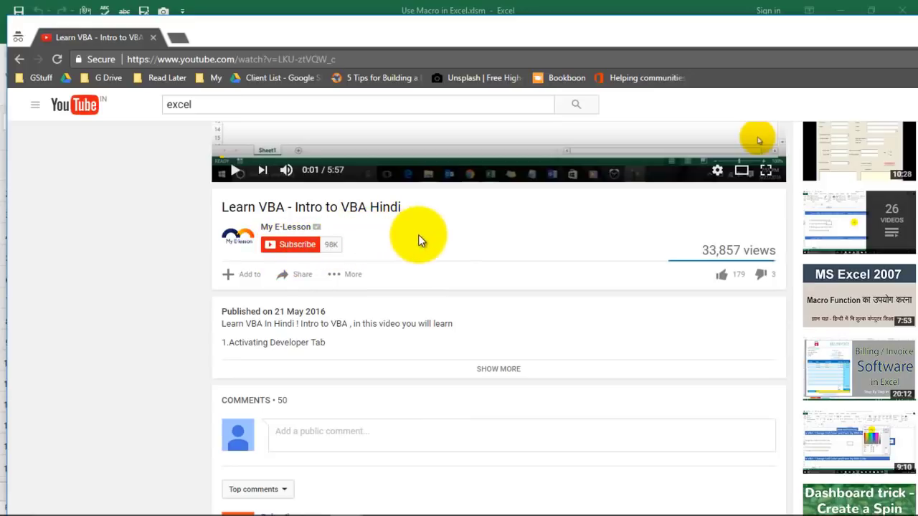
scroll(476, 281, up, 1)
scroll(478, 285, up, 4)
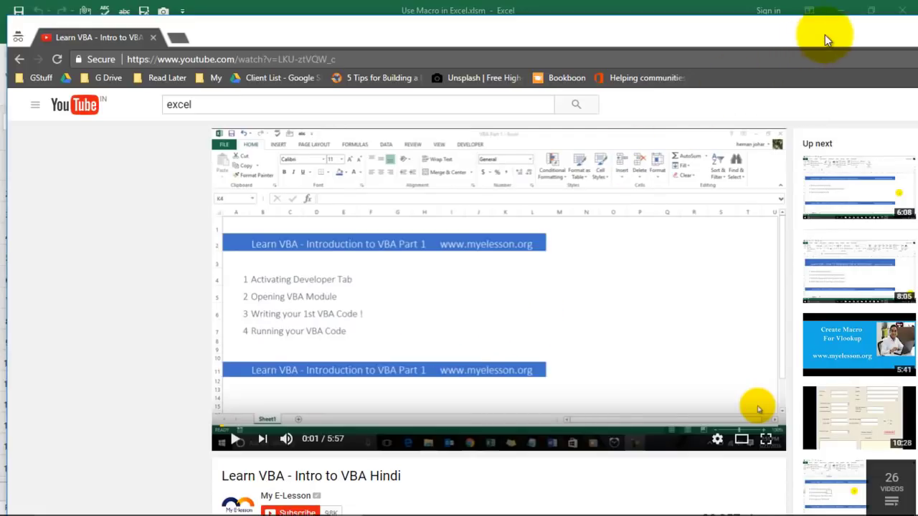
drag(825, 34, 753, 34)
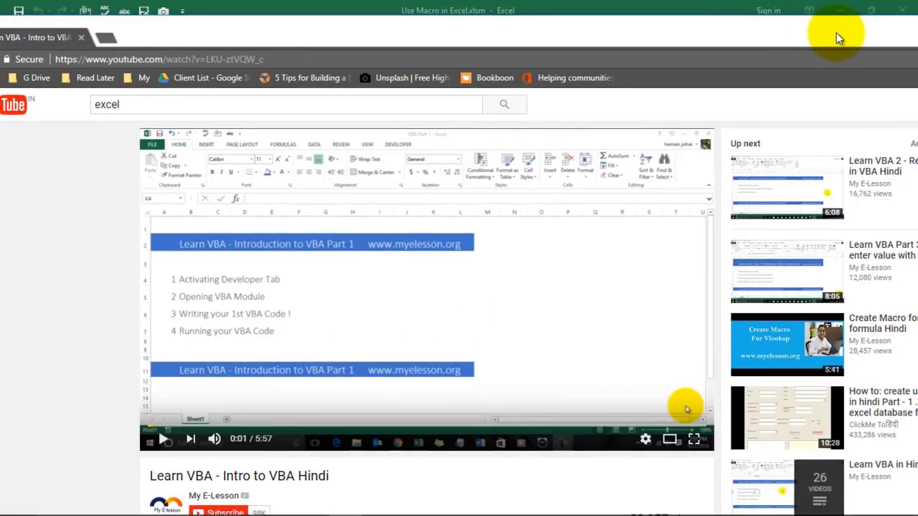
click(697, 11)
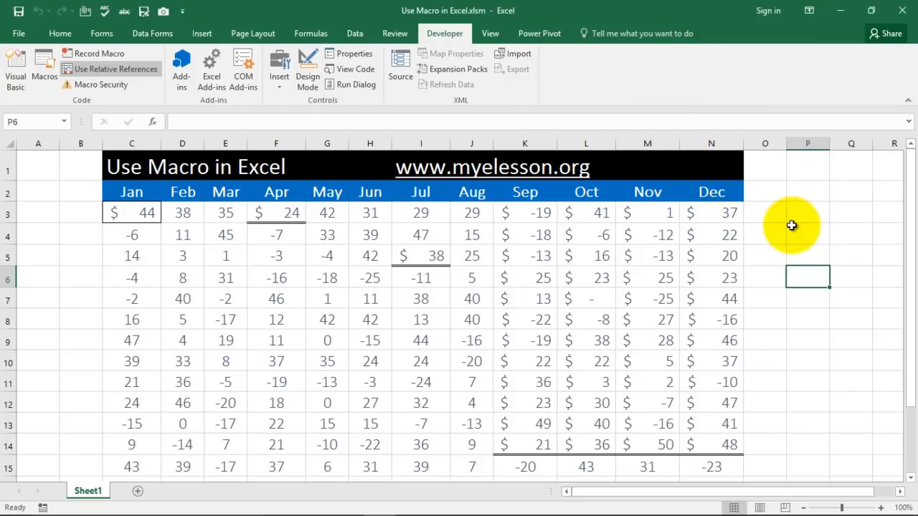